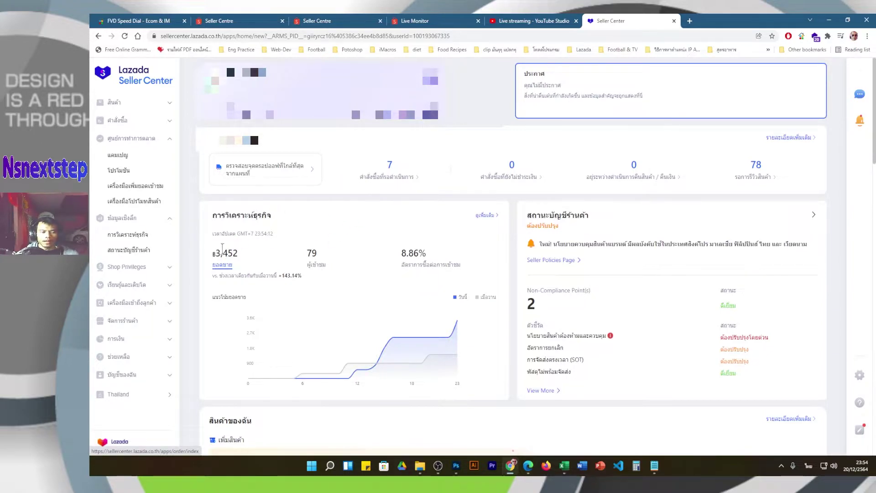
- Open the list of orders awaiting packing and look through all of its entries
click(392, 171)
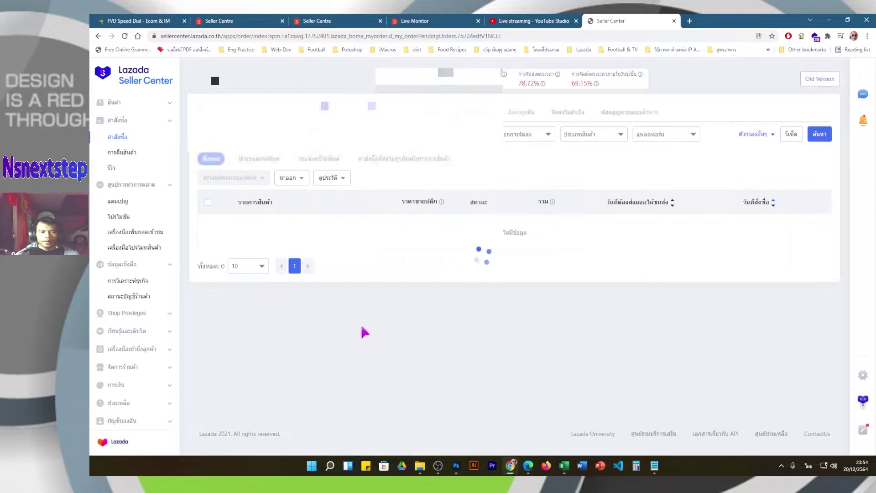
scroll(487, 229, down, 4)
scroll(498, 242, down, 4)
scroll(495, 238, down, 4)
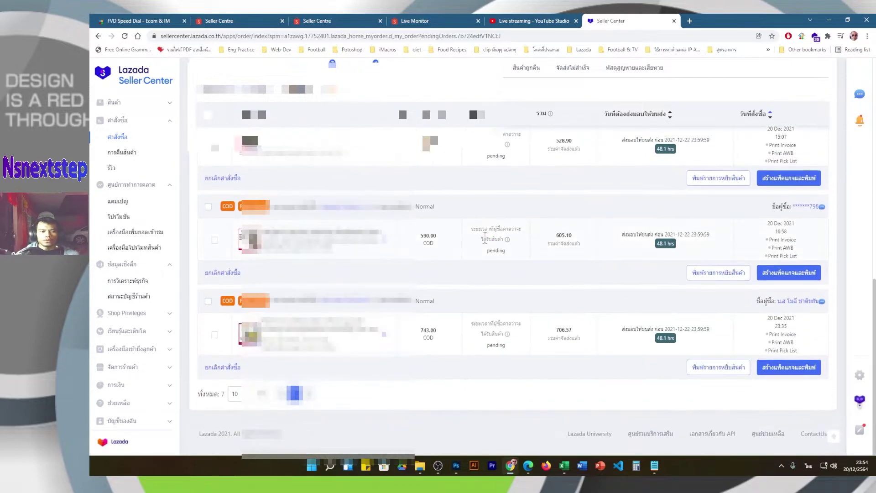
scroll(511, 273, up, 6)
scroll(507, 292, up, 5)
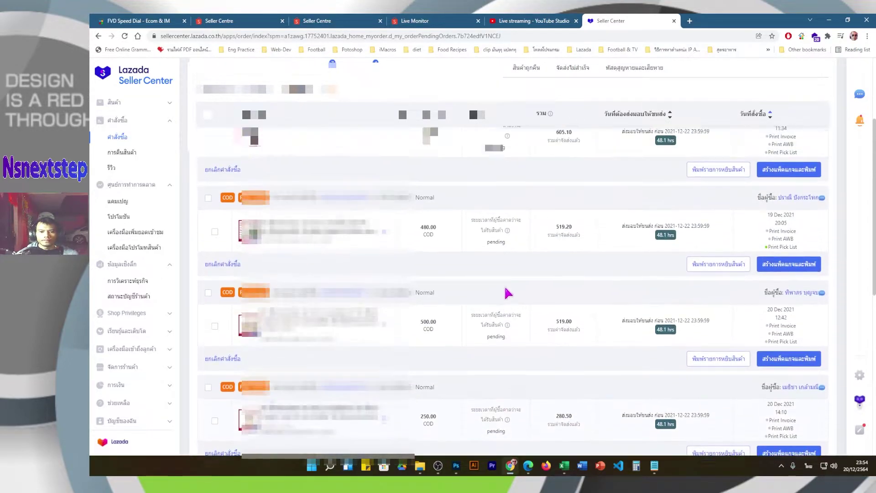
click(208, 203)
scroll(306, 310, down, 2)
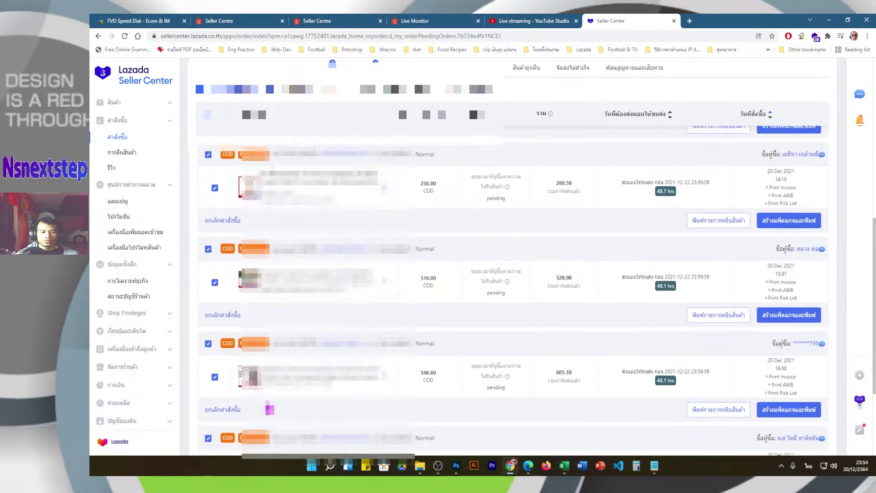
scroll(315, 392, up, 3)
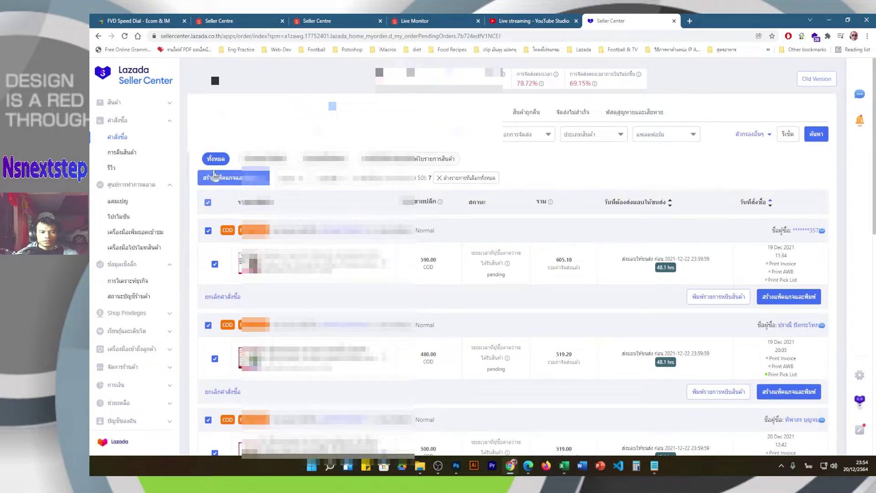
click(213, 180)
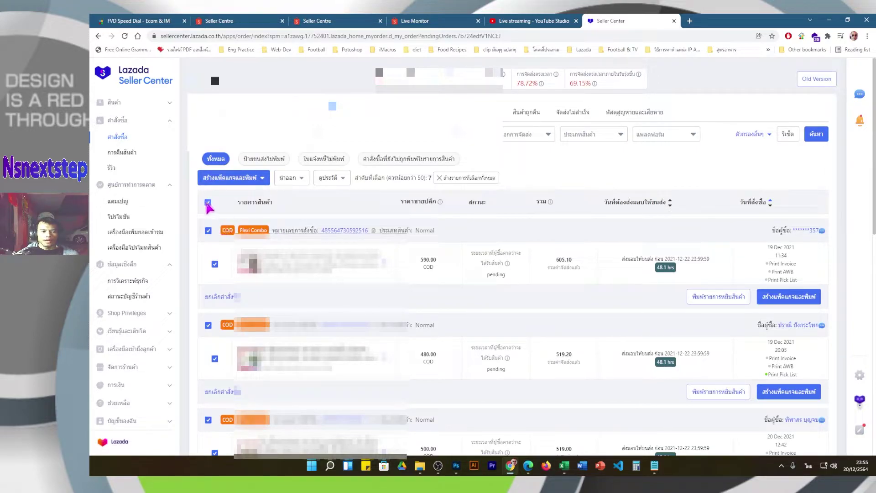
click(208, 204)
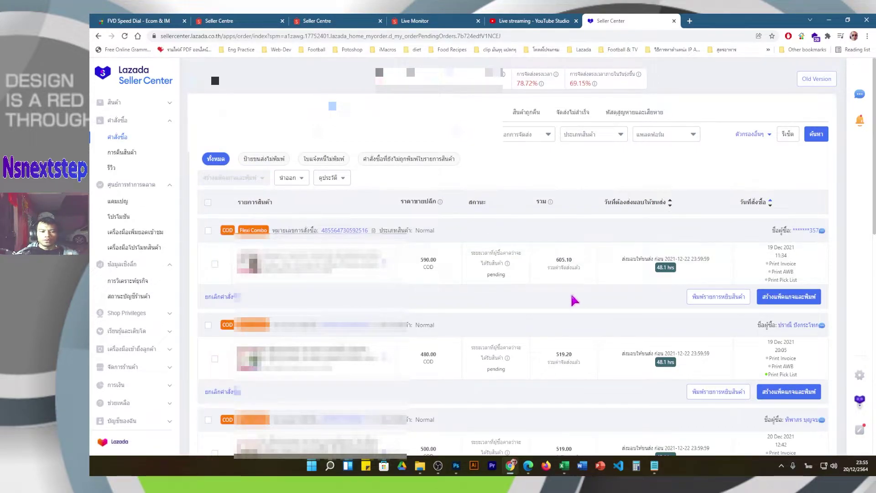
- Select only the last order in the list and start creating and printing its package
scroll(565, 299, down, 5)
scroll(566, 298, down, 5)
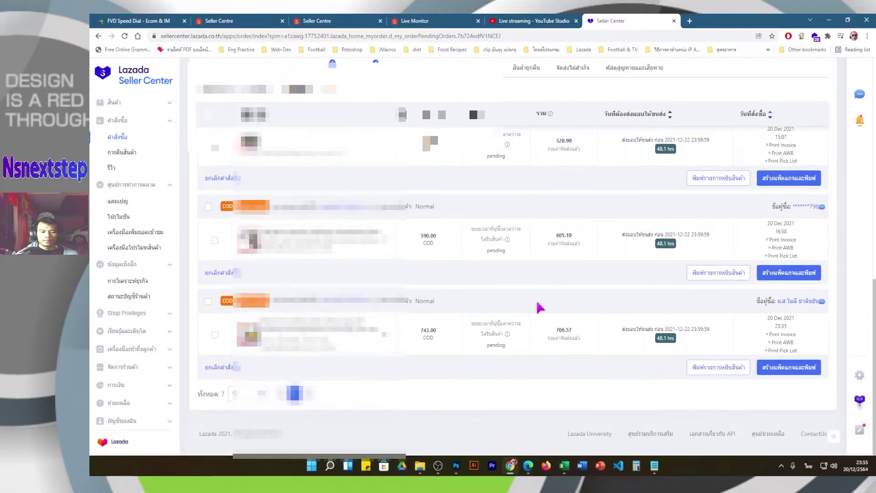
click(209, 301)
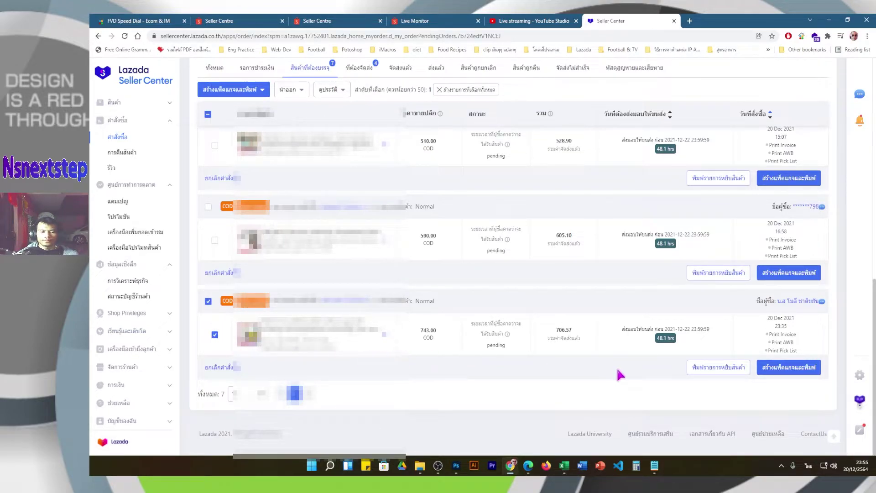
click(802, 372)
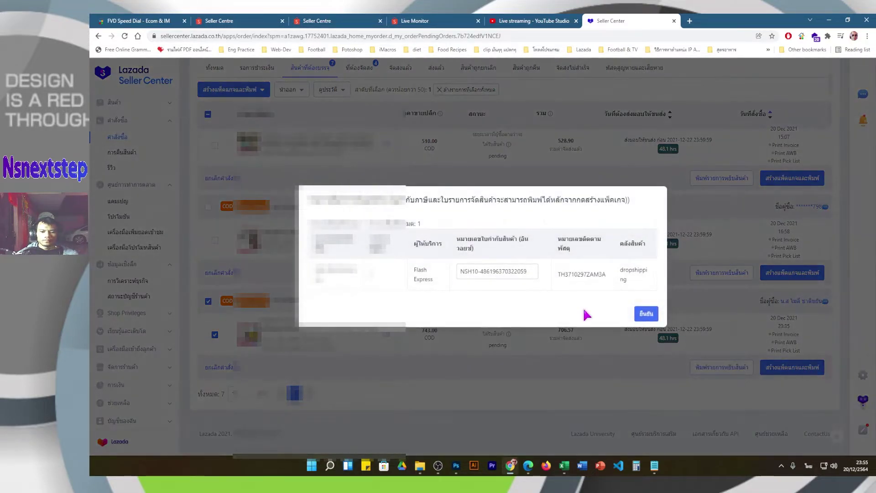
- Change the prefix before the order number in the invoice number to NSH10009_2-201221 and confirm the package
click(475, 272)
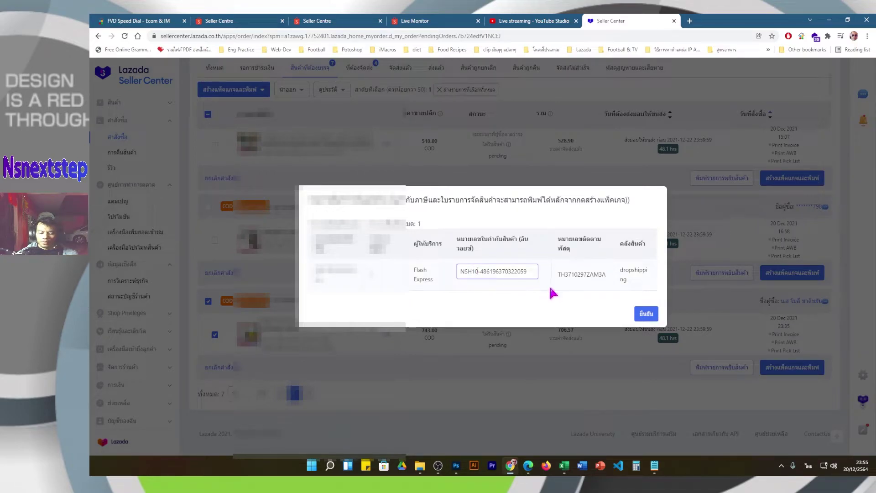
text(0)
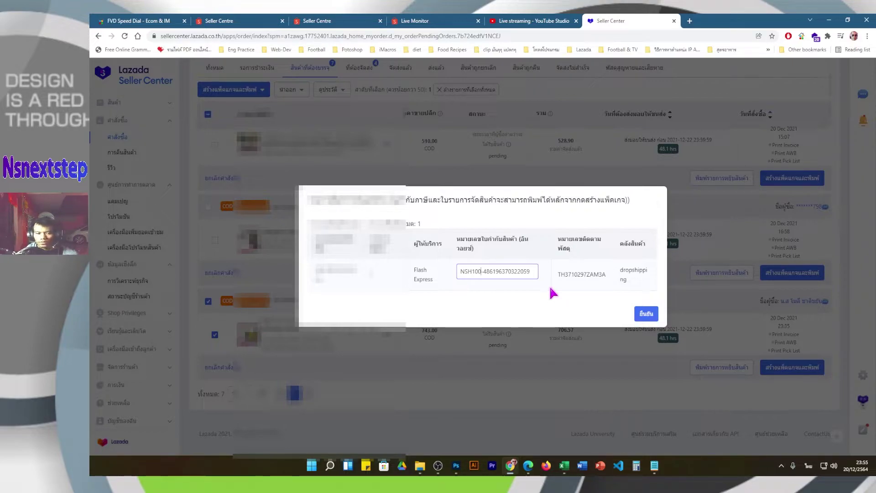
text(0)
text(9)
text(ง)
text(ข)
key(super+space)
key(BackSpace)
key(BackSpace)
key(BackSpace)
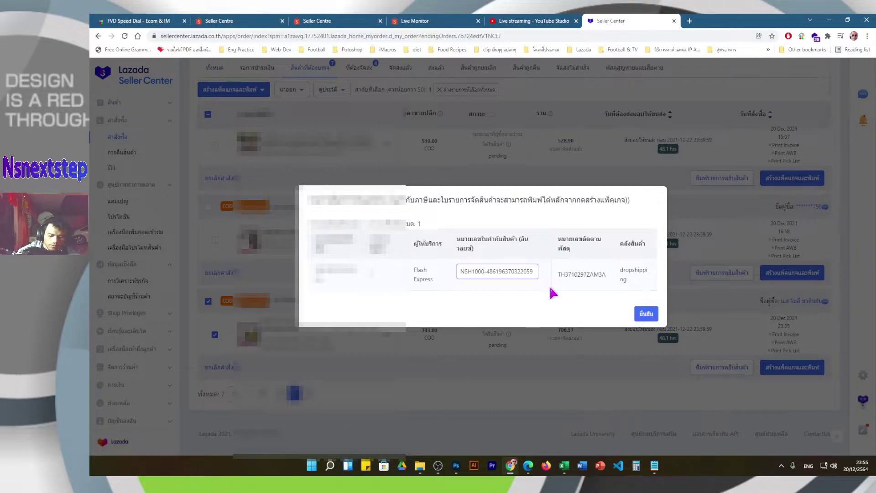
text(9)
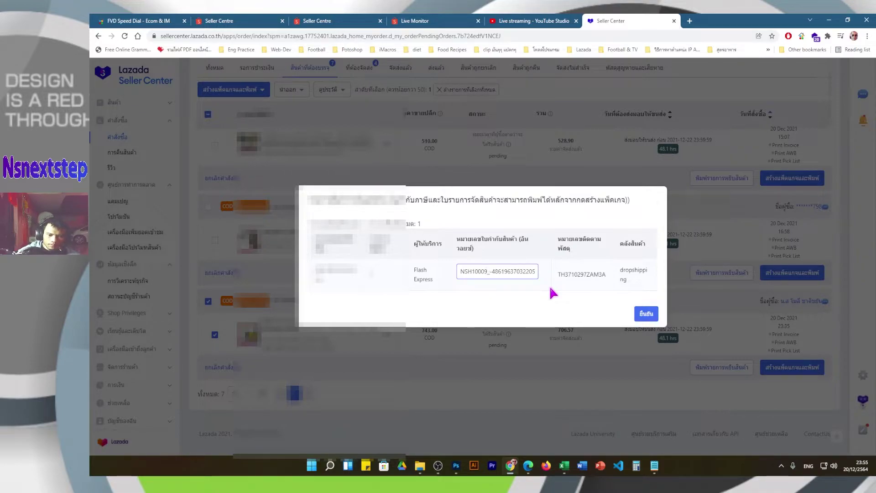
text(_2-)
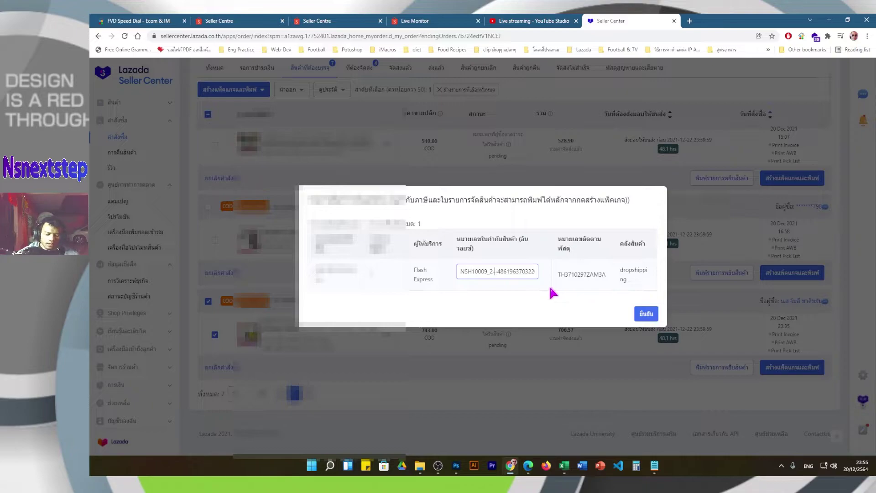
text(201221)
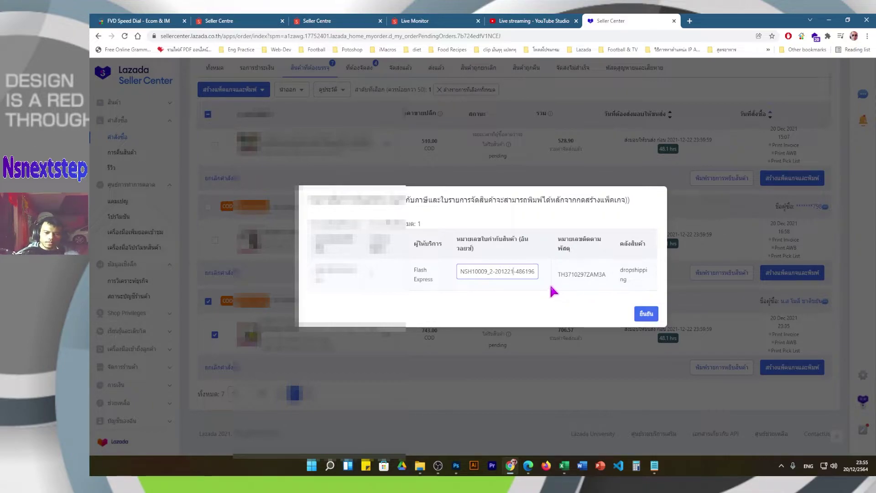
click(645, 314)
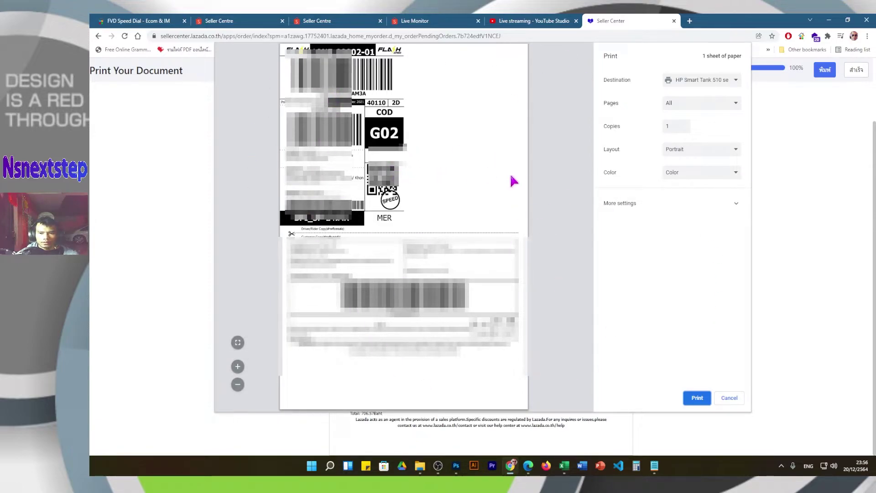
- Print the shipping label document with 4 pages per sheet and mark the printing as done
click(735, 203)
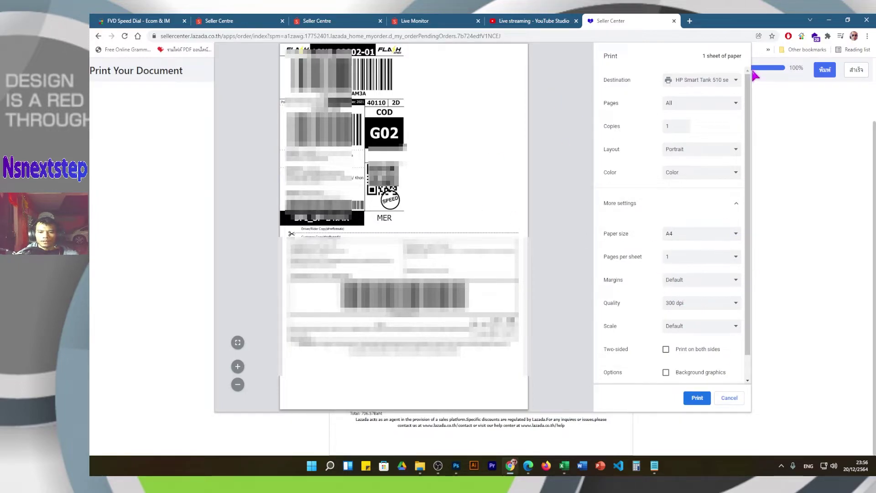
scroll(724, 361, down, 1)
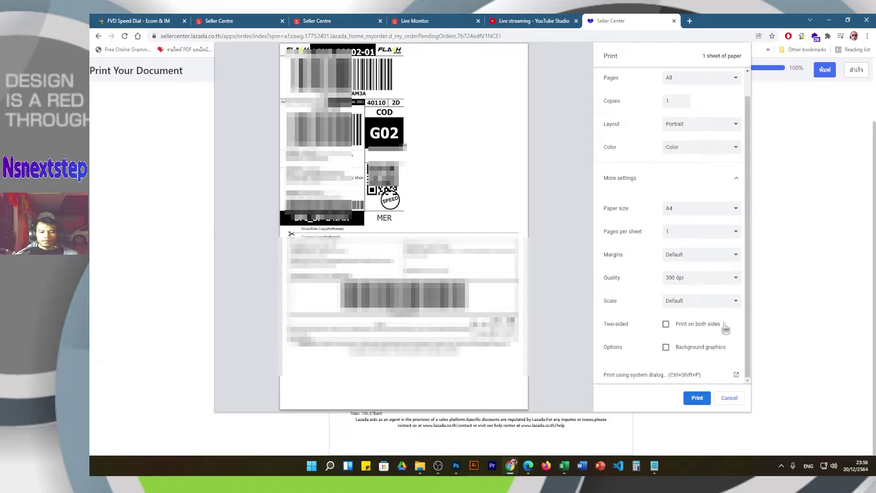
scroll(725, 327, up, 1)
click(737, 204)
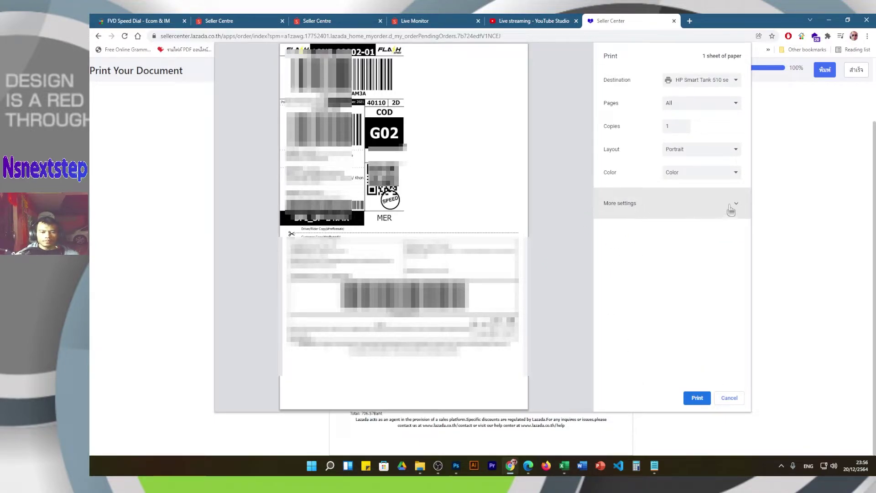
click(731, 208)
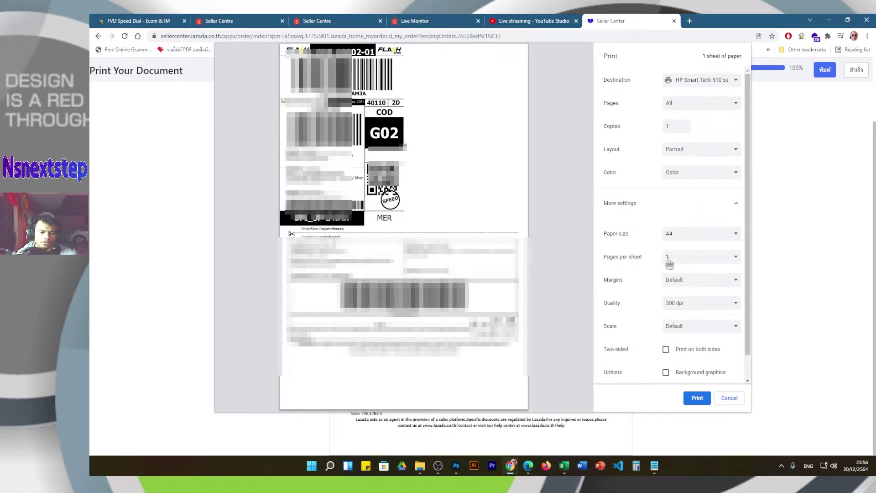
click(705, 260)
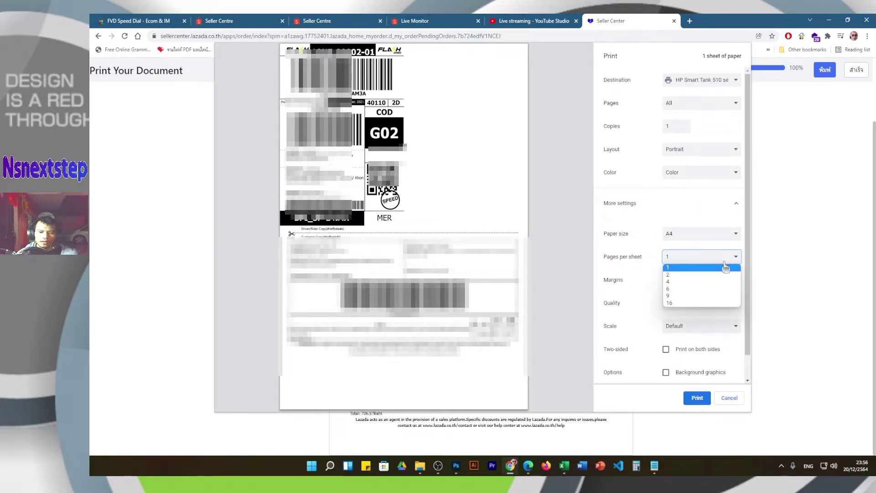
click(675, 282)
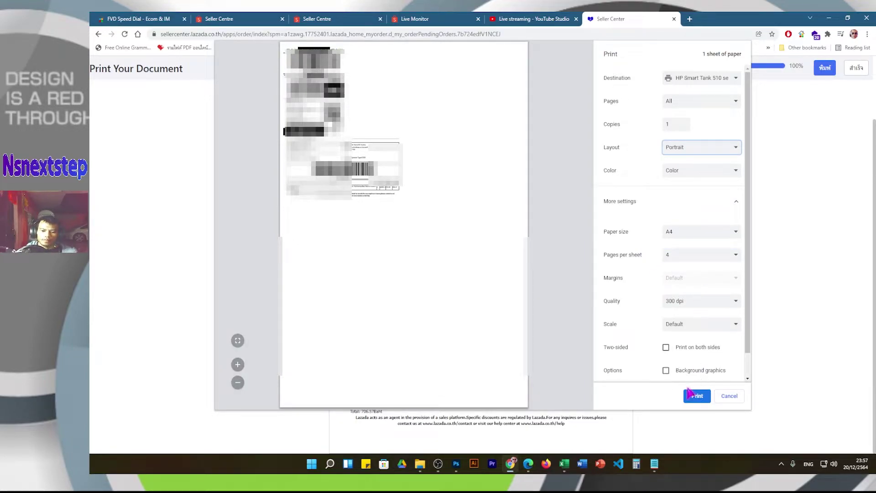
click(698, 401)
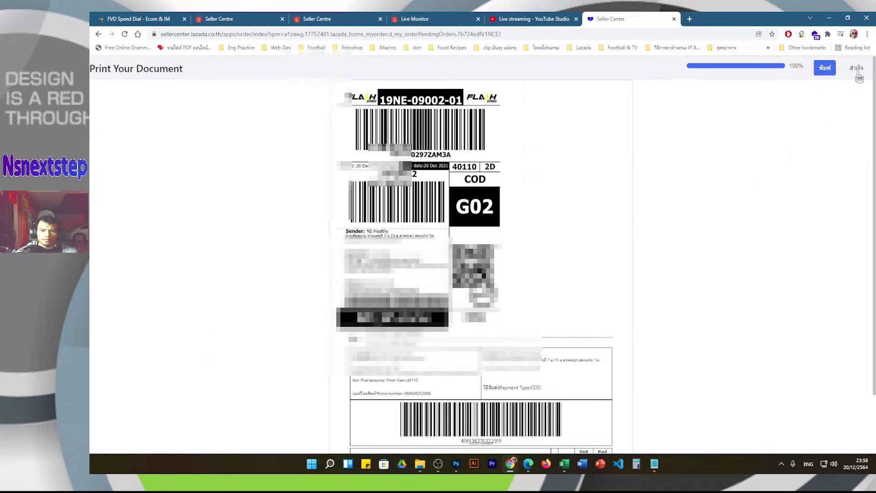
click(857, 69)
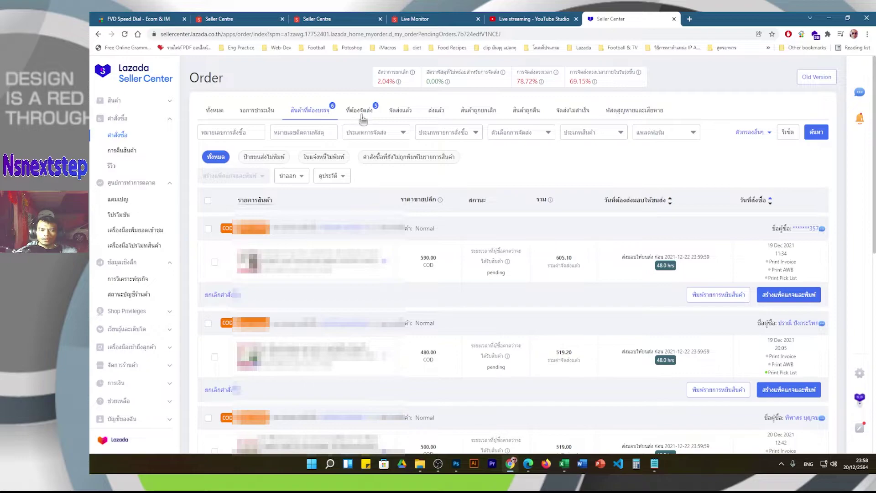
- Mark the packed order in the to-ship list as ready to ship and show the orders that are ready to ship
click(362, 116)
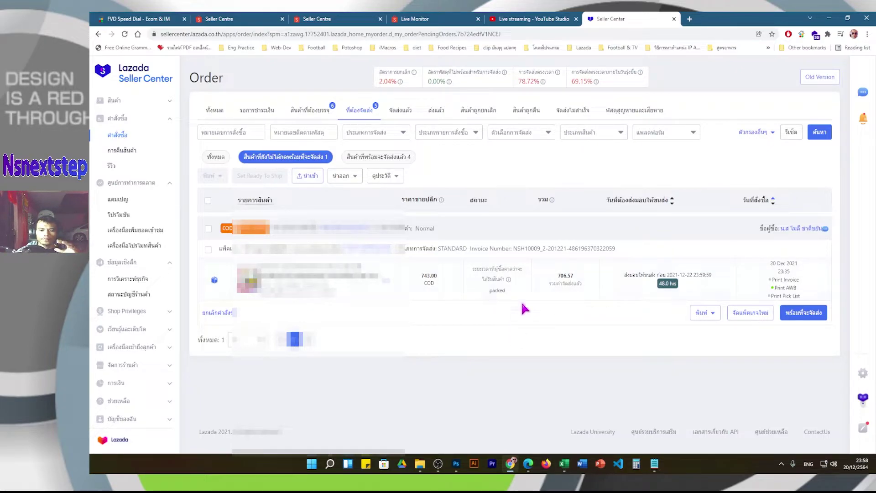
click(483, 301)
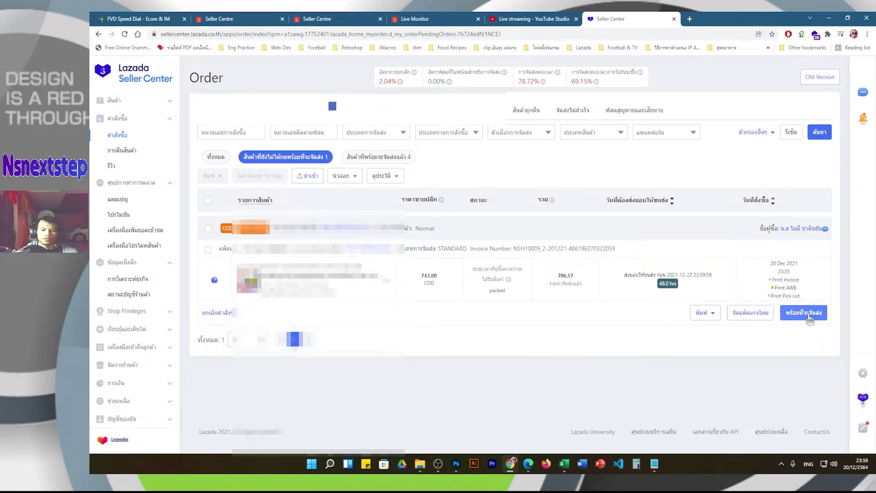
click(808, 314)
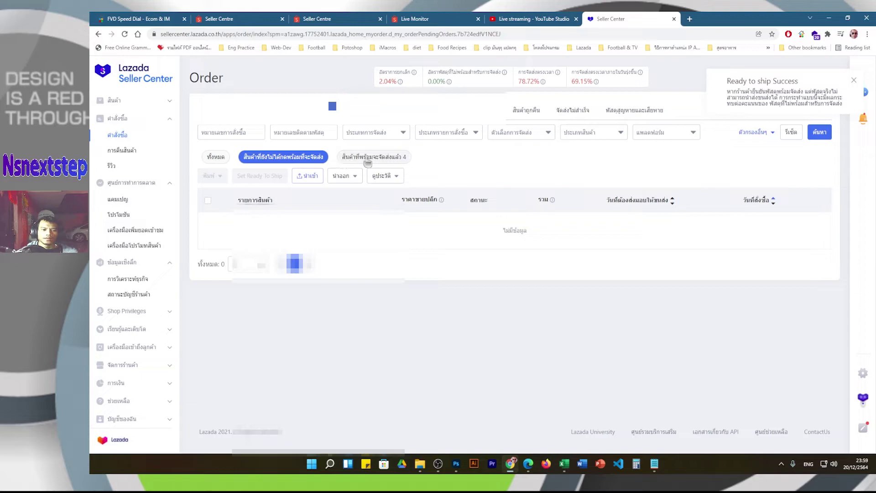
click(390, 154)
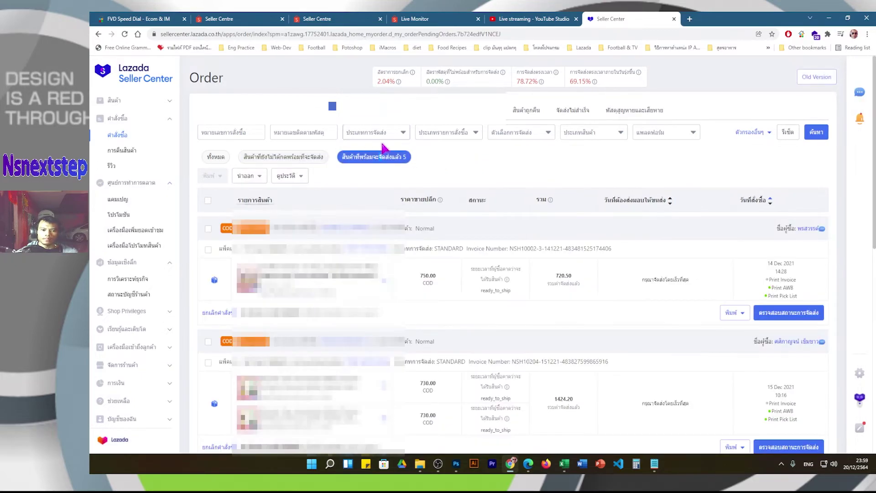